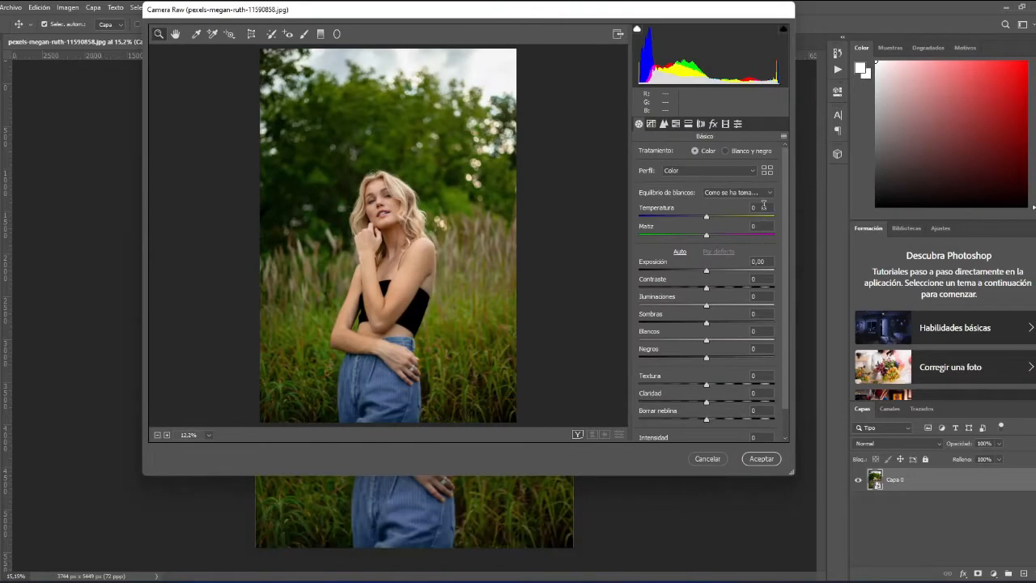
Set the photo's temperature to +5, tint to +10 and contrast to +30 in the basic adjustments
text(+5)
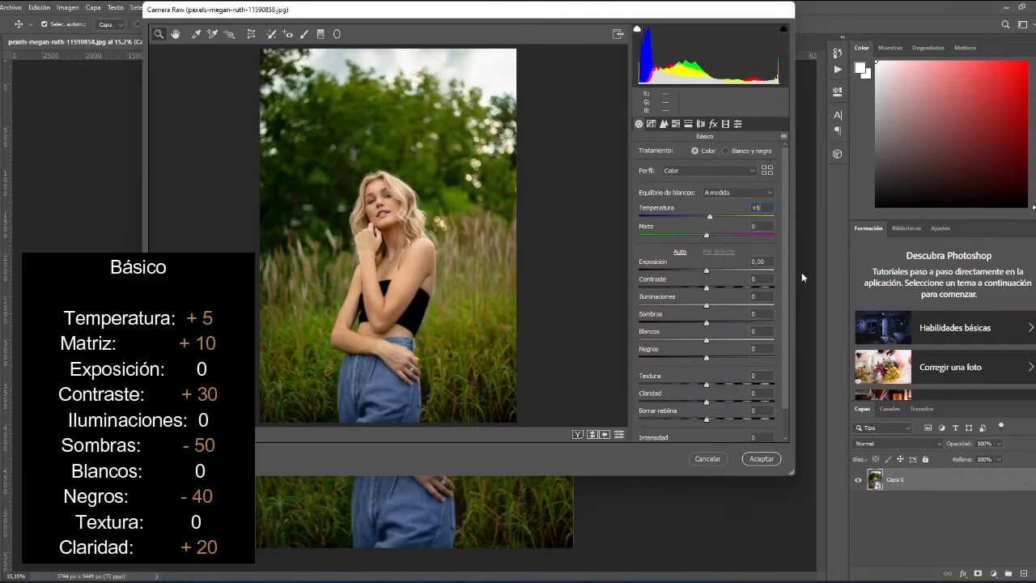
click(745, 227)
text(+10)
click(764, 261)
key(Tab)
text(+30)
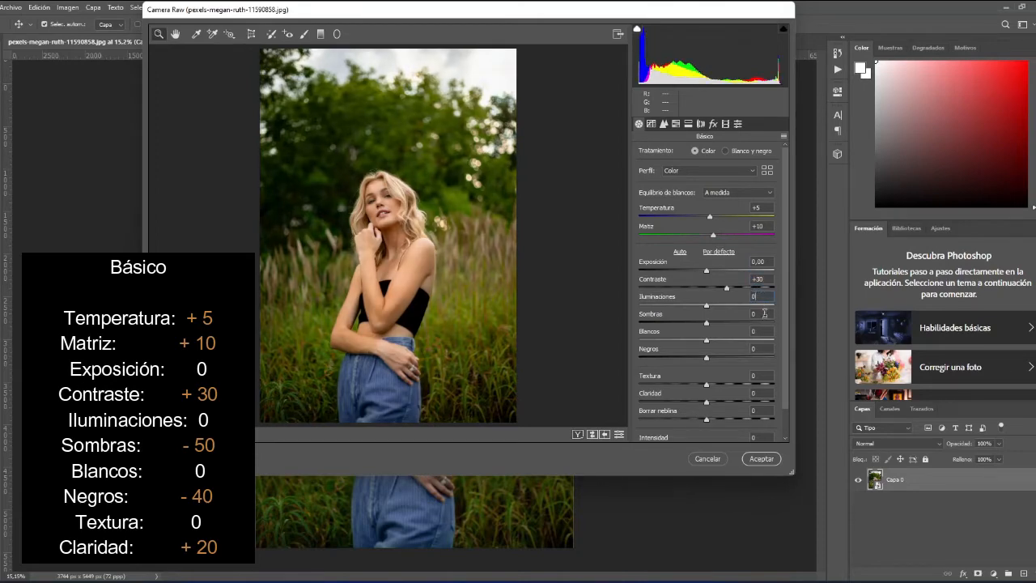
Set the photo's shadows to -50 and blacks to -40
click(764, 312)
text(-50)
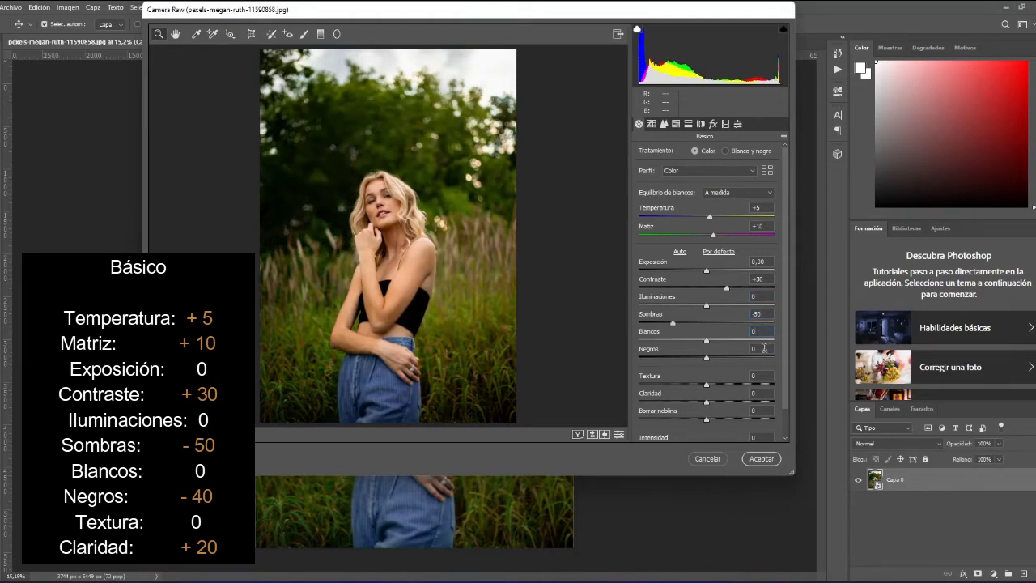
click(753, 346)
text(-40)
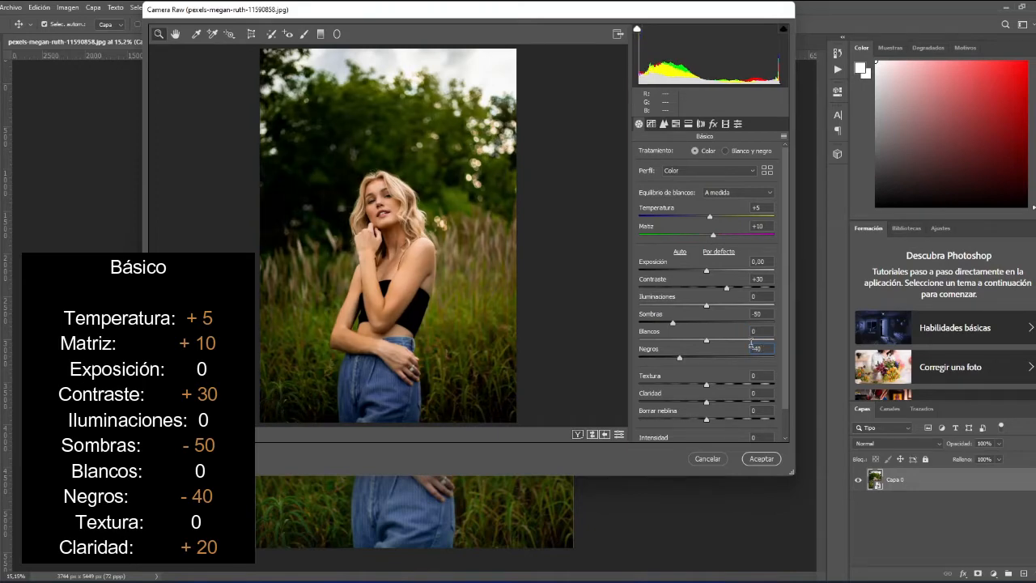
Set the photo's clarity (Claridad) to +20 and vibrance (Intensidad) to +20
scroll(752, 344, down, 1)
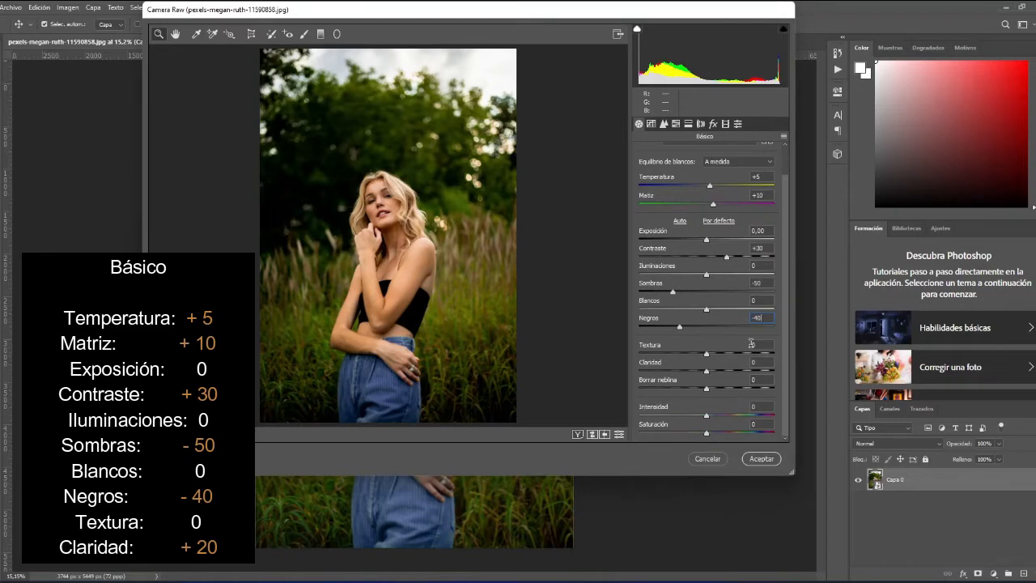
click(753, 361)
text(20)
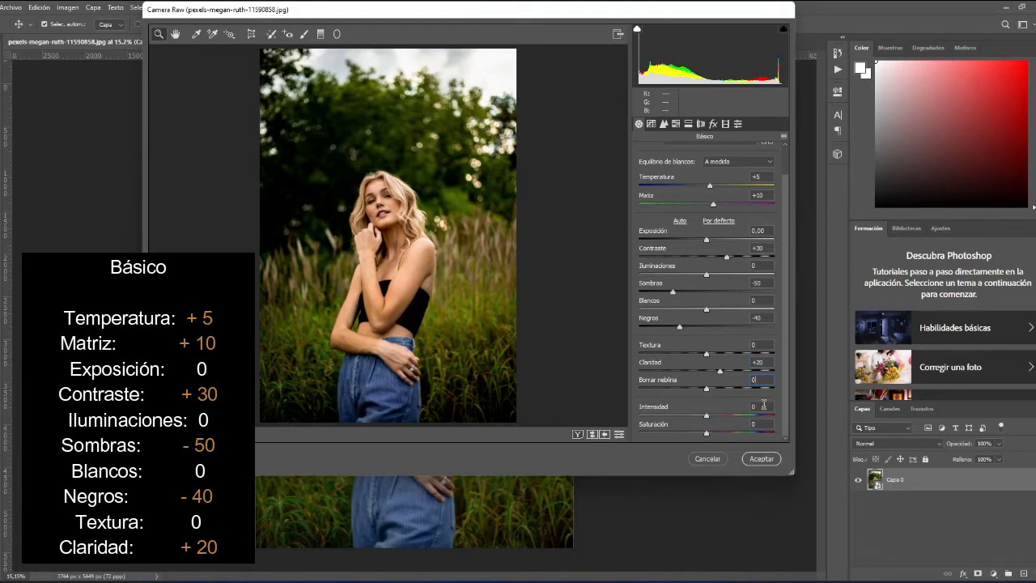
click(763, 404)
text(20)
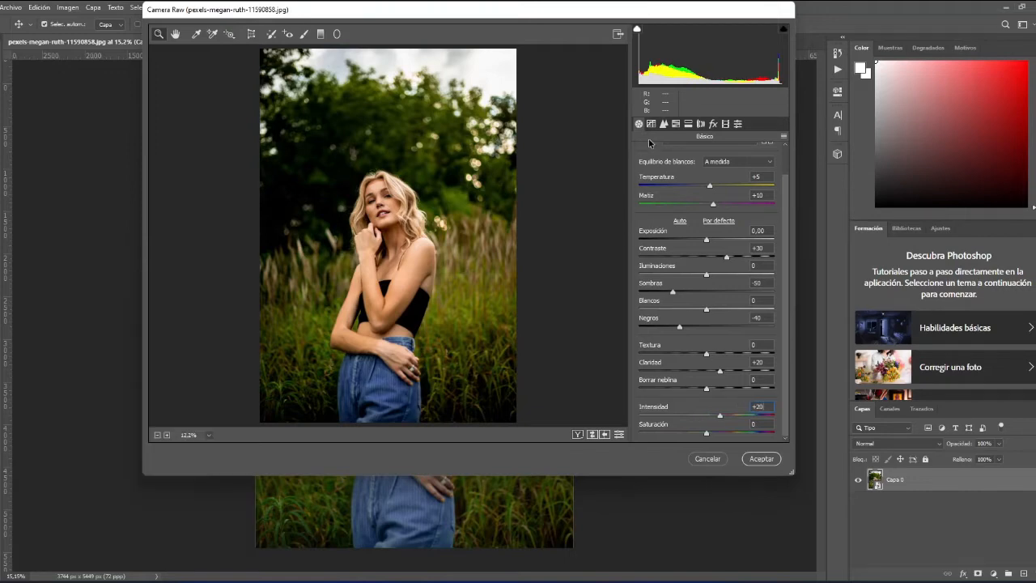
Shift the parametric tone curve's shadow split point toward the darkest tones and set the sharpening amount to 20
click(651, 124)
drag(675, 314, 654, 314)
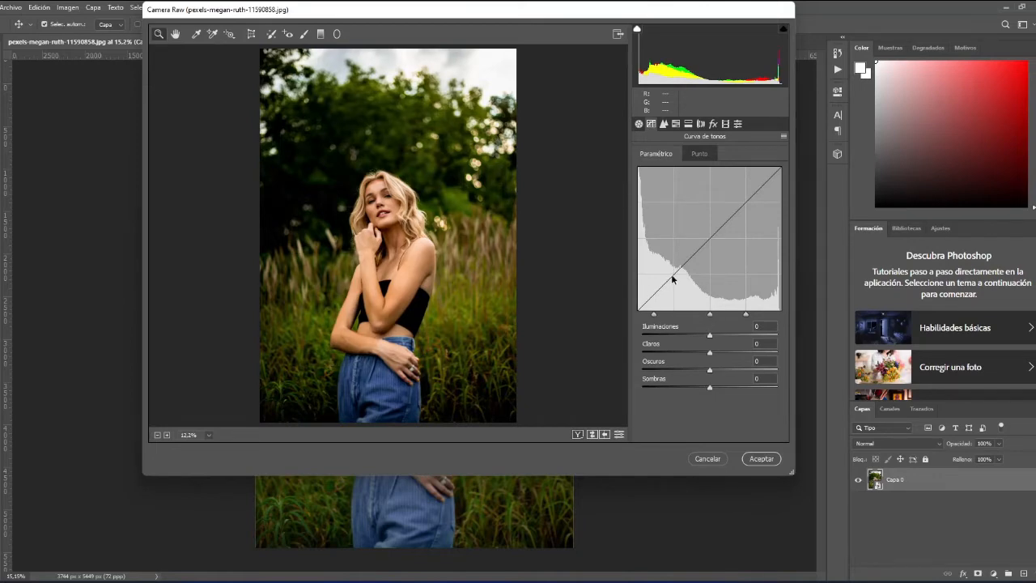
click(664, 123)
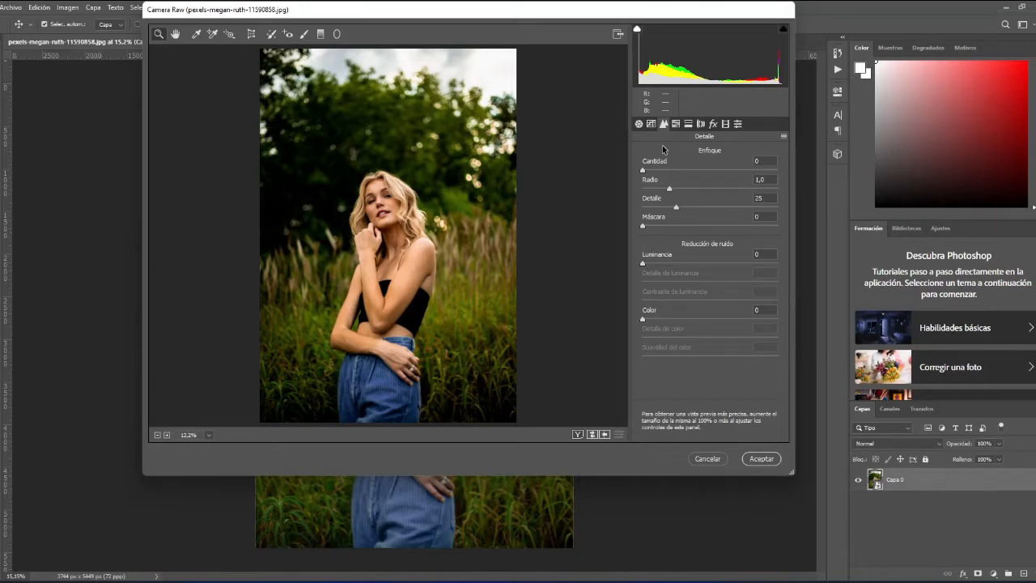
click(754, 162)
text(20)
Set the HSL hue of the reds to +50 and of the yellows to -100
click(676, 123)
click(648, 154)
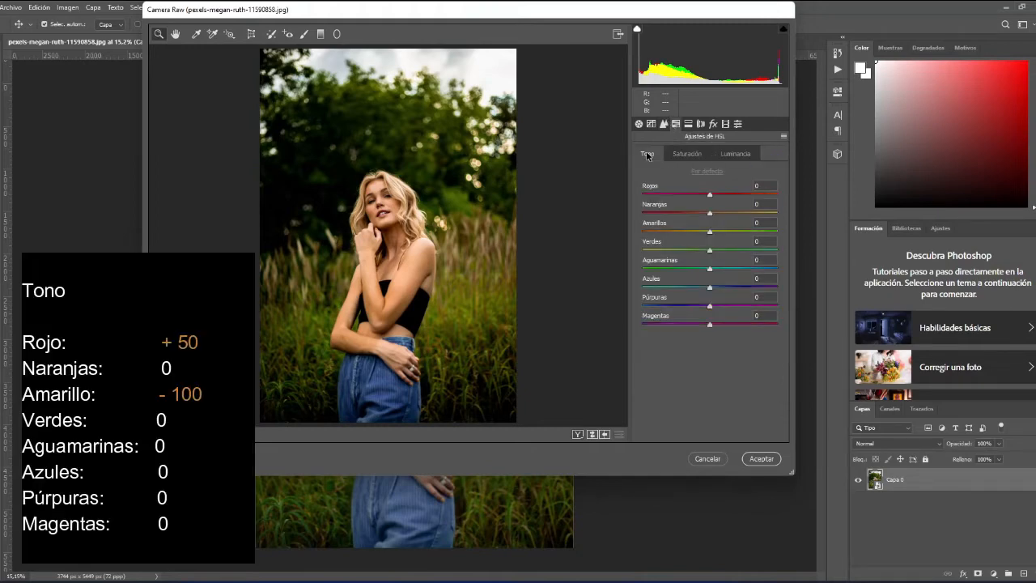
click(755, 186)
text(50)
drag(768, 223, 733, 227)
text(-100)
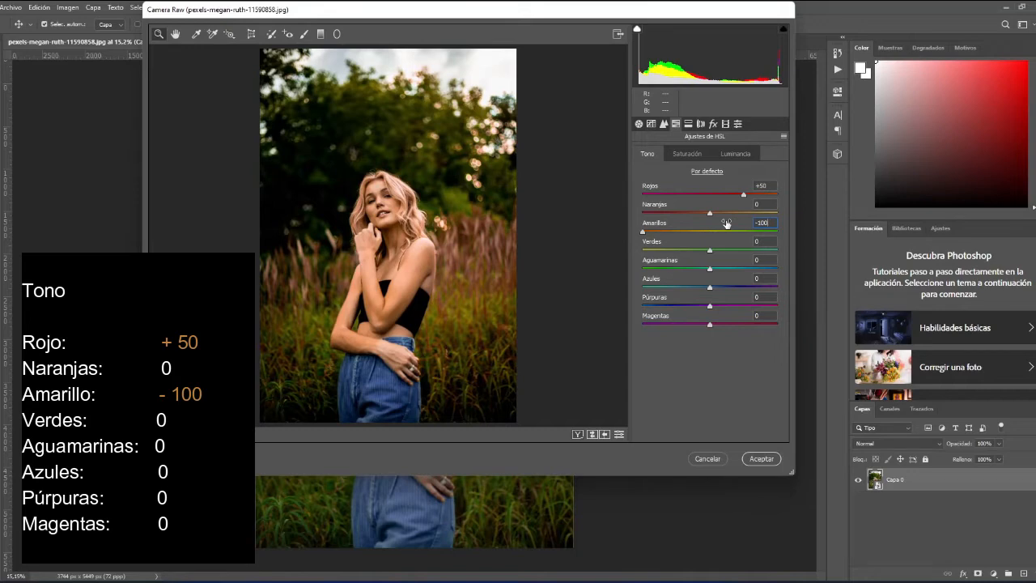
Set the HSL saturation of the oranges to -25 and of the yellows to -100
click(681, 155)
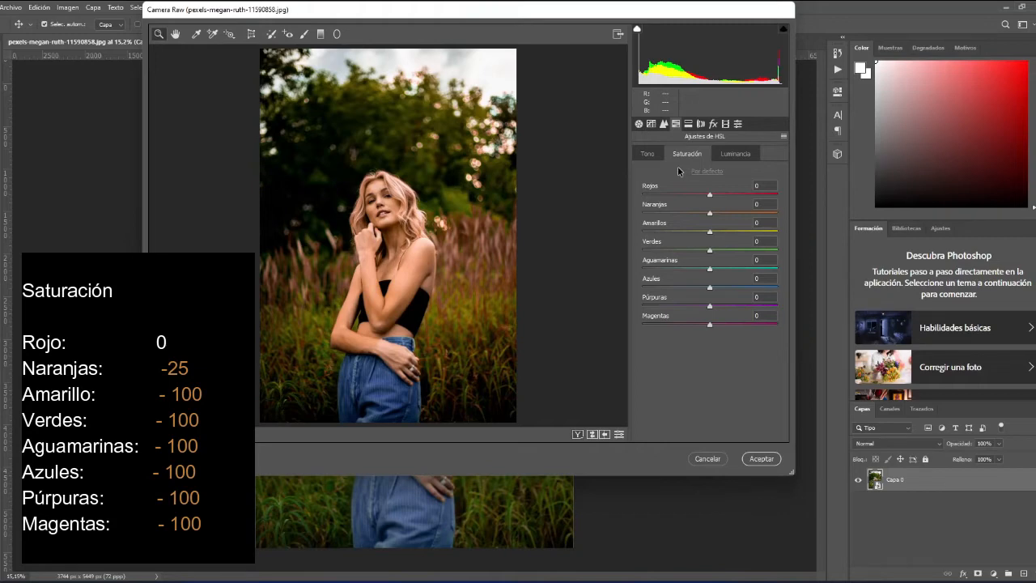
click(765, 204)
text(-25)
key(Return)
click(766, 222)
text(-100)
key(Return)
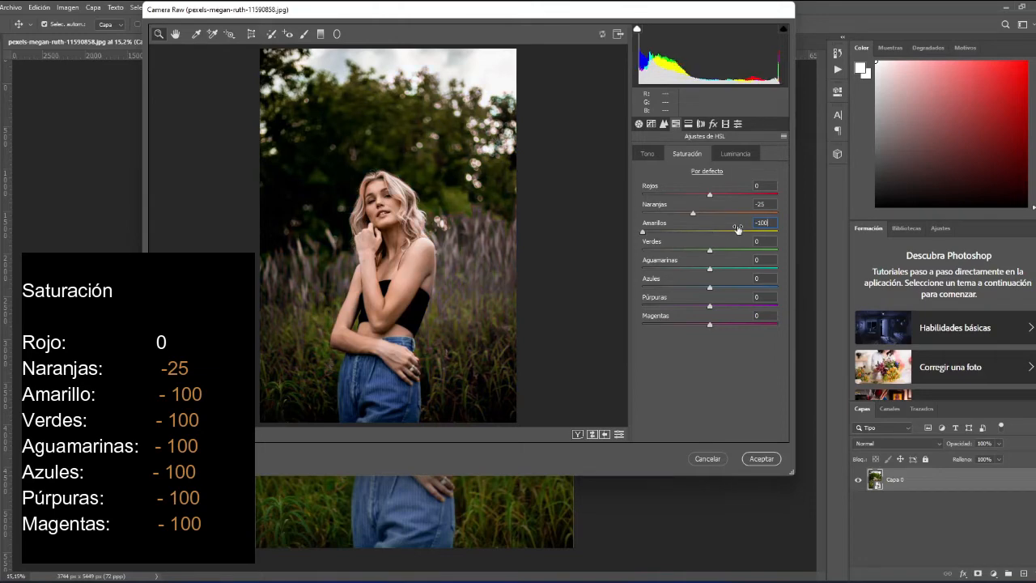
Reduce the HSL saturation of the greens, aquas, blues and magentas to -100
drag(709, 253, 629, 256)
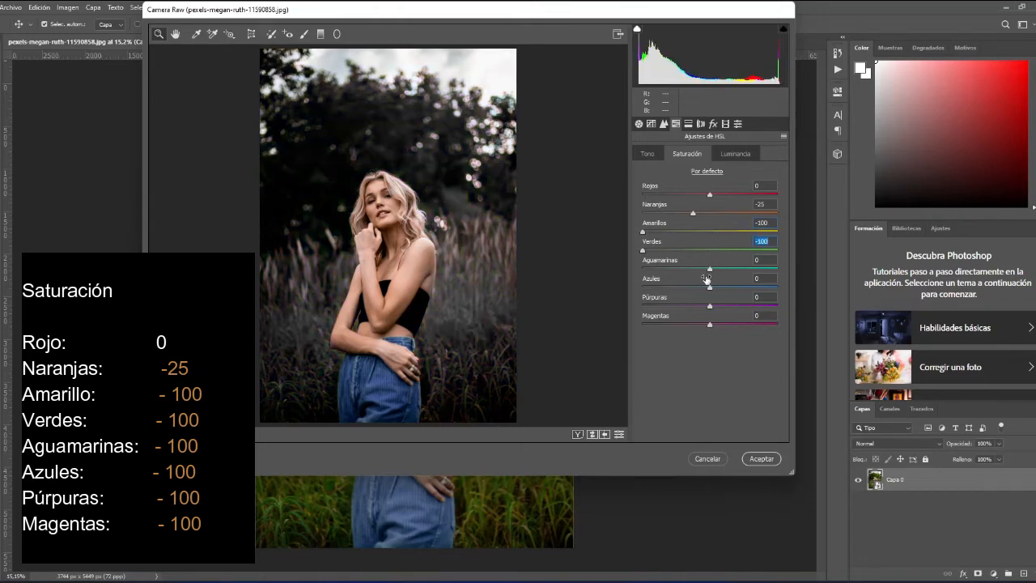
drag(710, 269, 625, 273)
drag(710, 286, 625, 293)
drag(710, 325, 619, 320)
Set the HSL luminance of the reds and oranges to +10
click(732, 155)
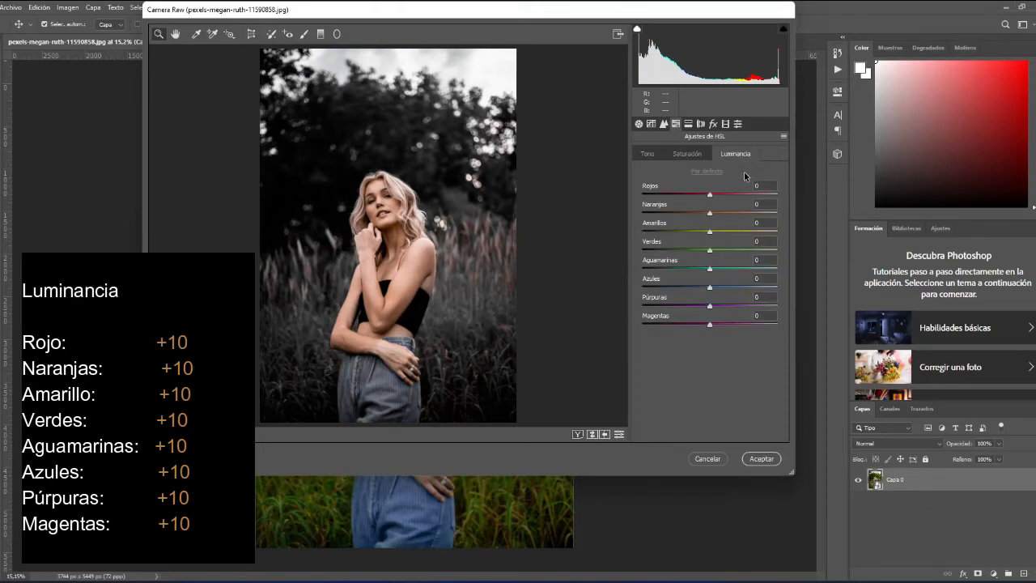
click(766, 186)
text(10)
click(751, 212)
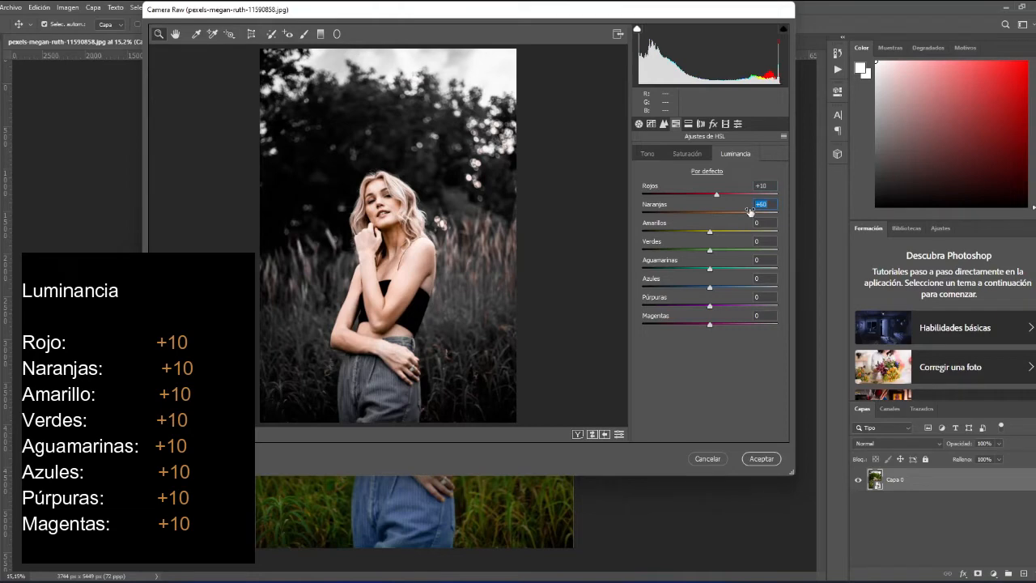
text(1)
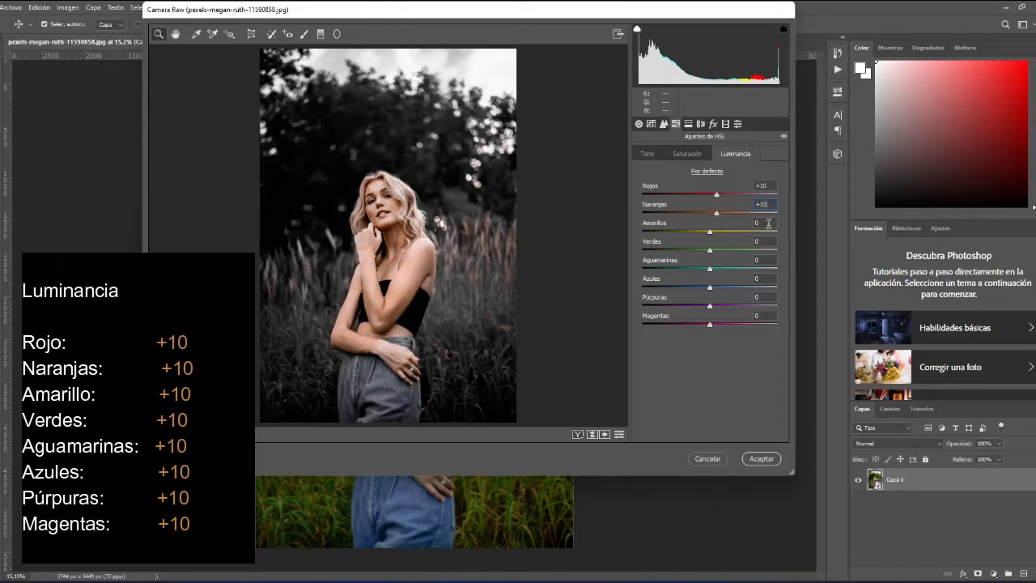
text(0)
key(Return)
Set the HSL luminance of the yellows, greens and aquas to +10
key(Tab)
text(10)
key(Tab)
text(10)
key(Tab)
text(10)
key(Tab)
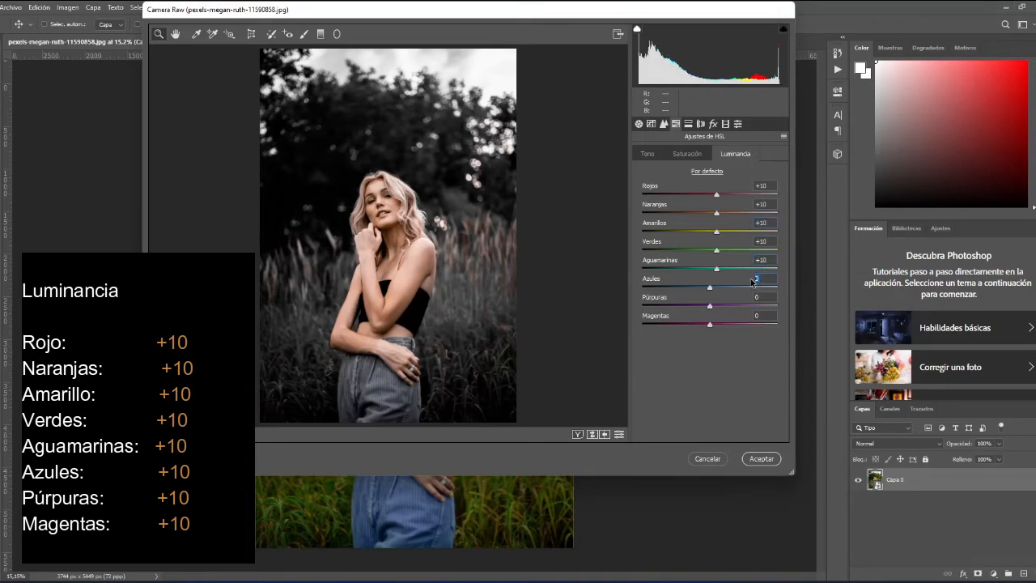
Set the HSL luminance of the blues, purples and magentas to +10
text(10)
key(Tab)
text(10)
key(Tab)
text(10)
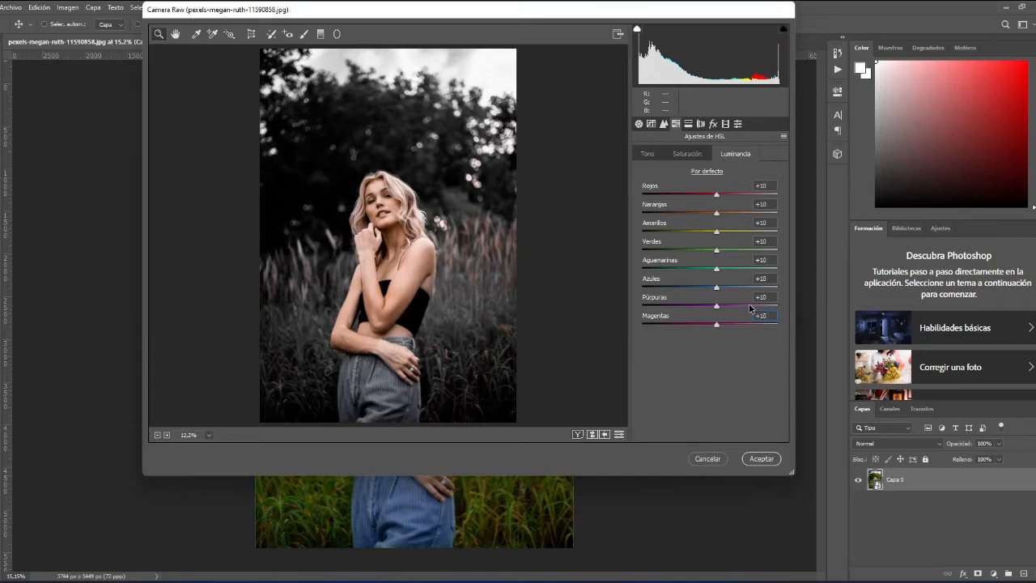
Review the split toning, lens correction, effects and calibration settings and the available curve presets
click(689, 124)
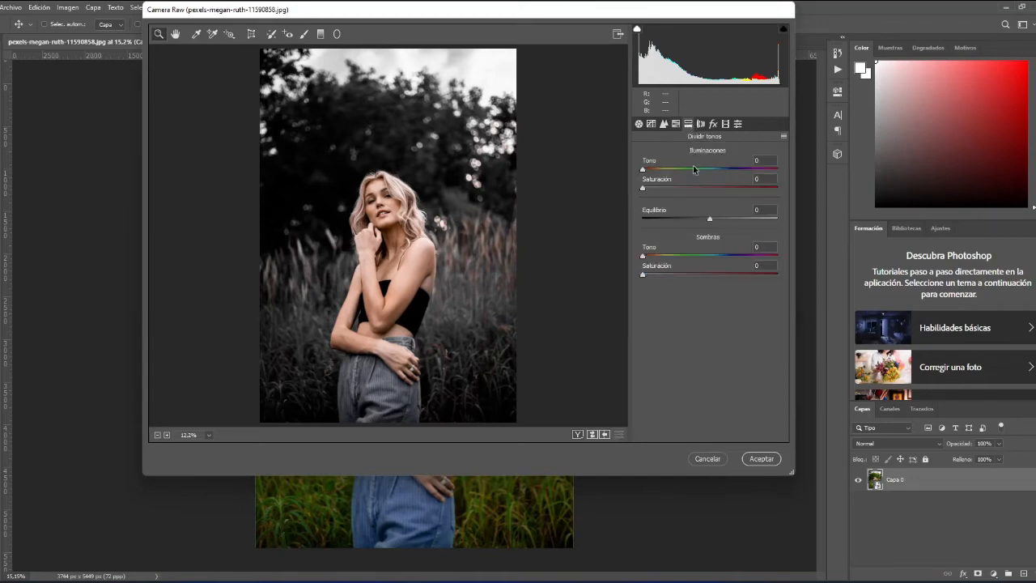
click(699, 124)
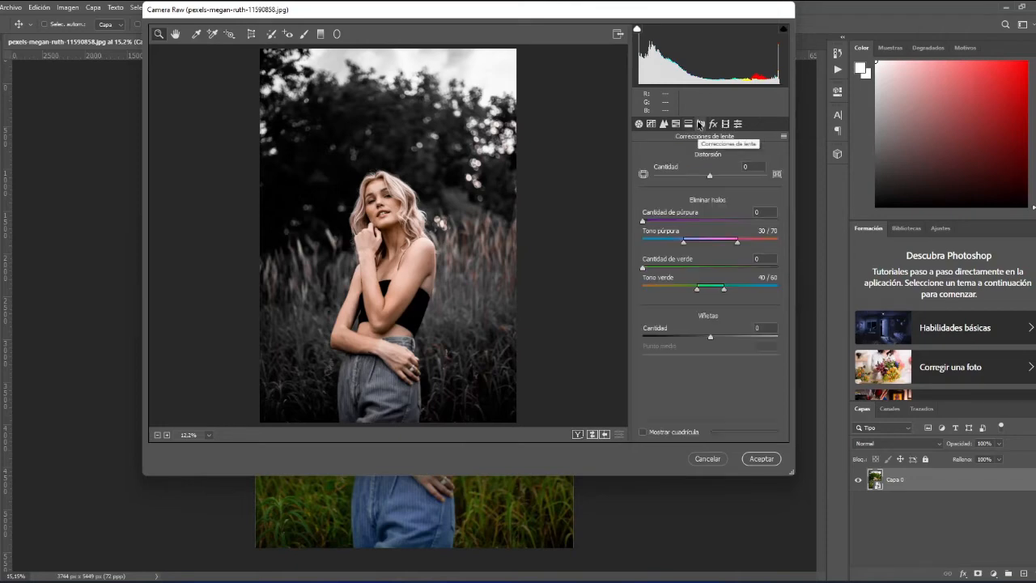
click(712, 125)
click(725, 125)
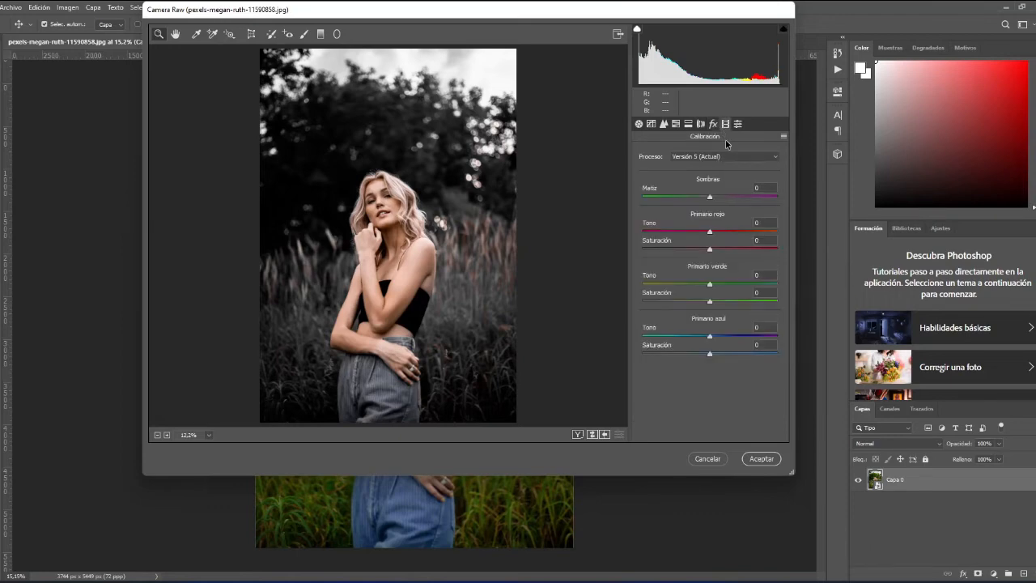
click(712, 124)
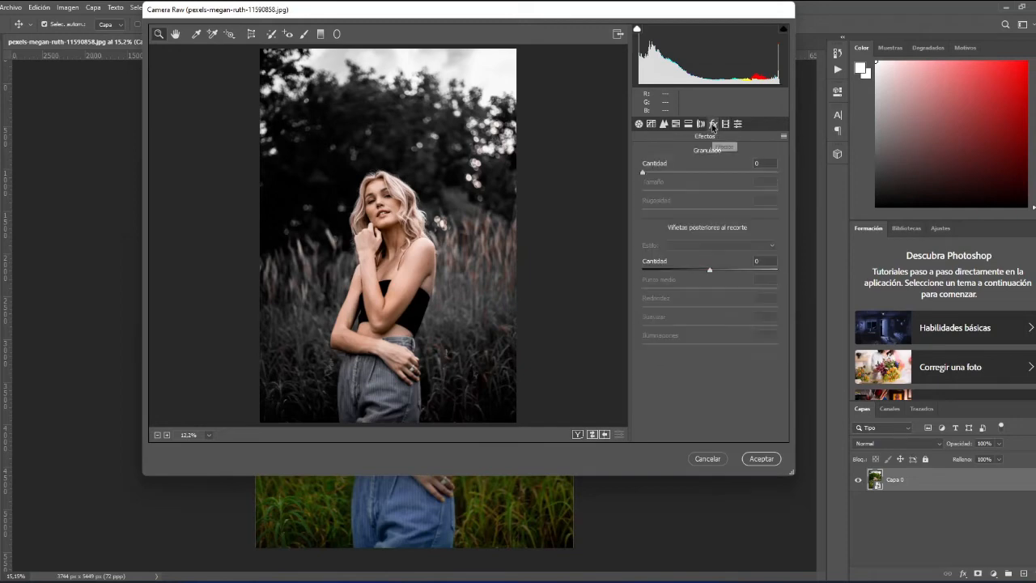
click(736, 124)
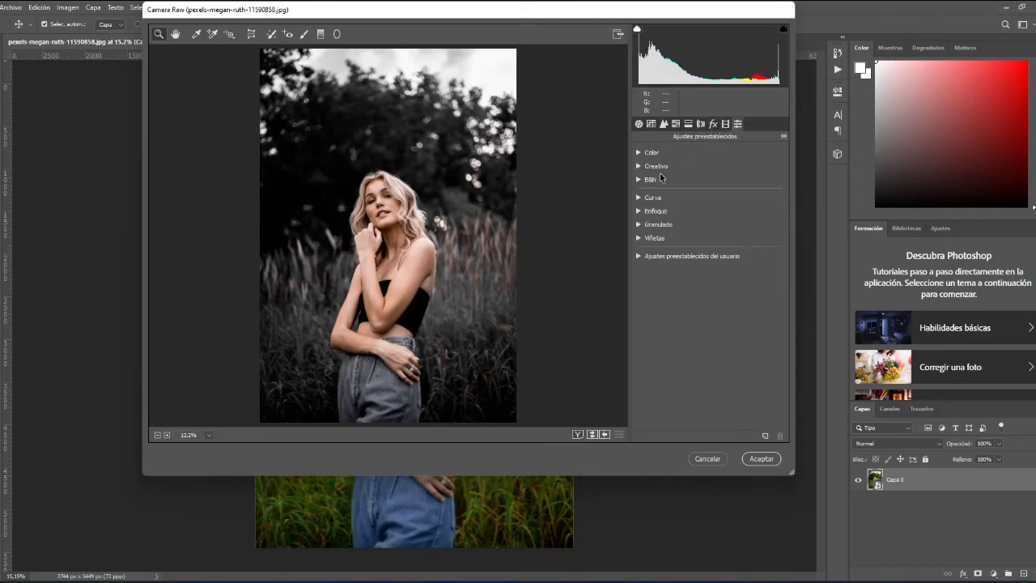
click(637, 198)
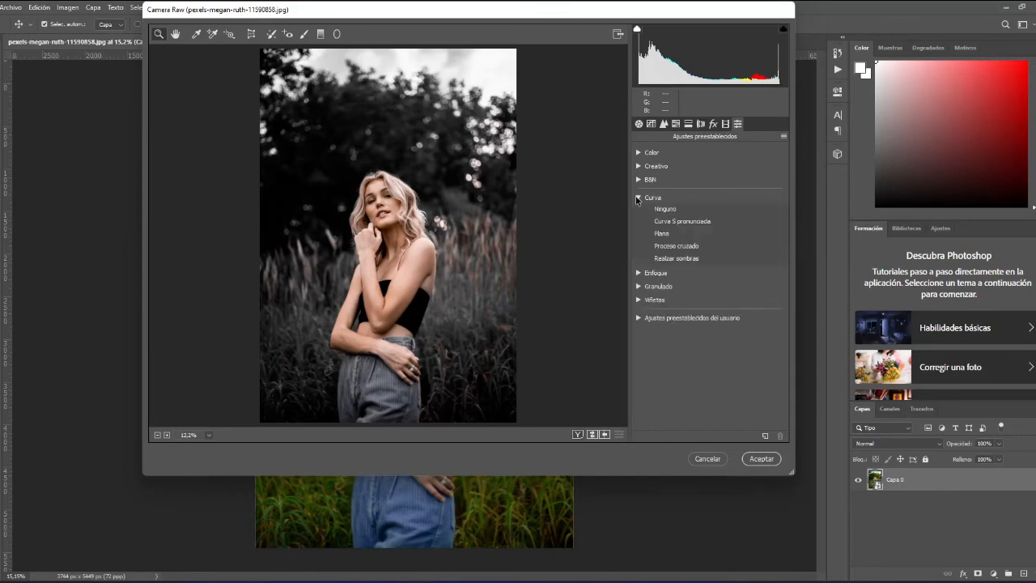
click(701, 124)
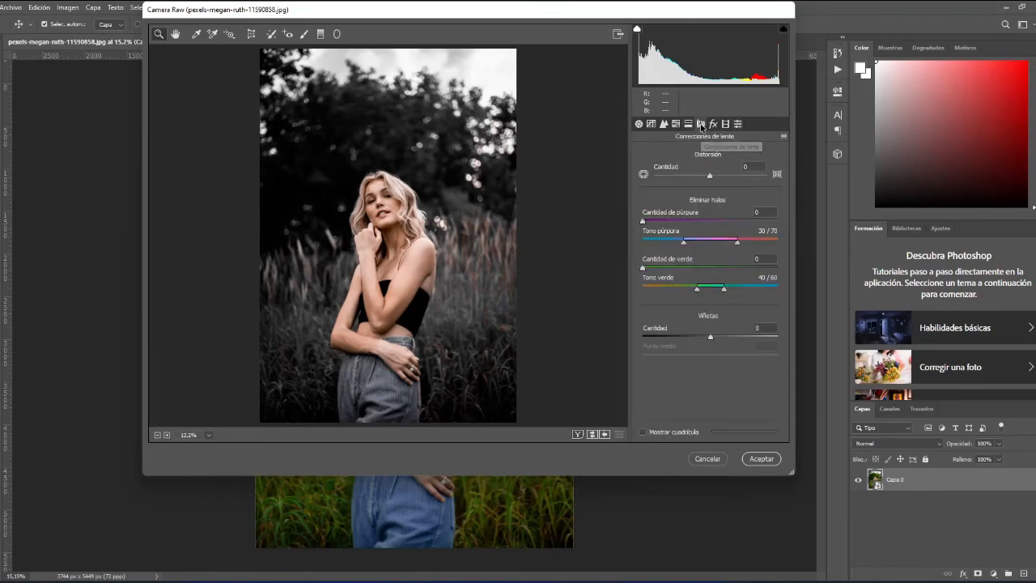
click(688, 124)
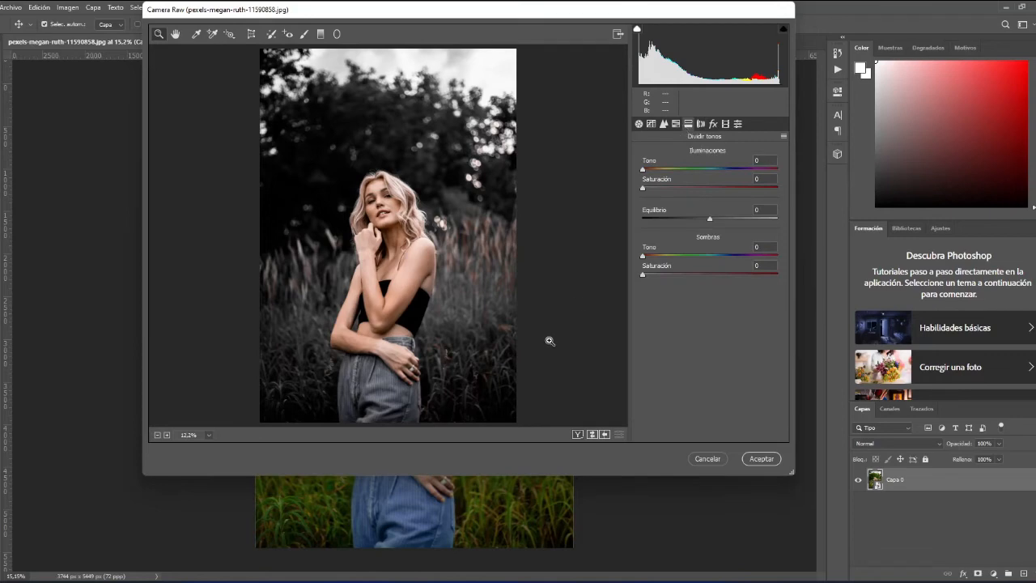
Compare the photo before and after side by side, and apply the Camera Raw adjustments to the layer
click(577, 434)
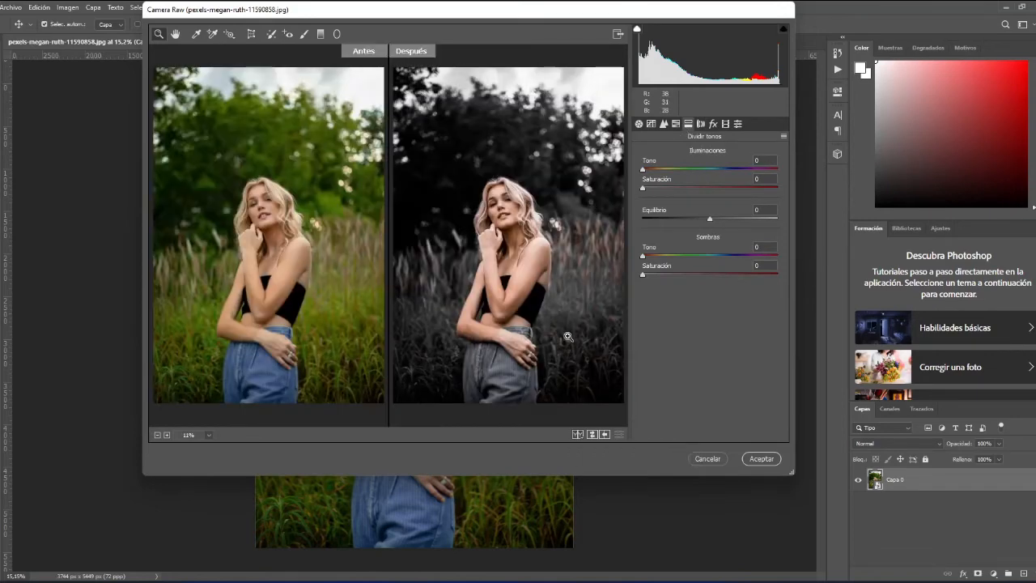
click(569, 339)
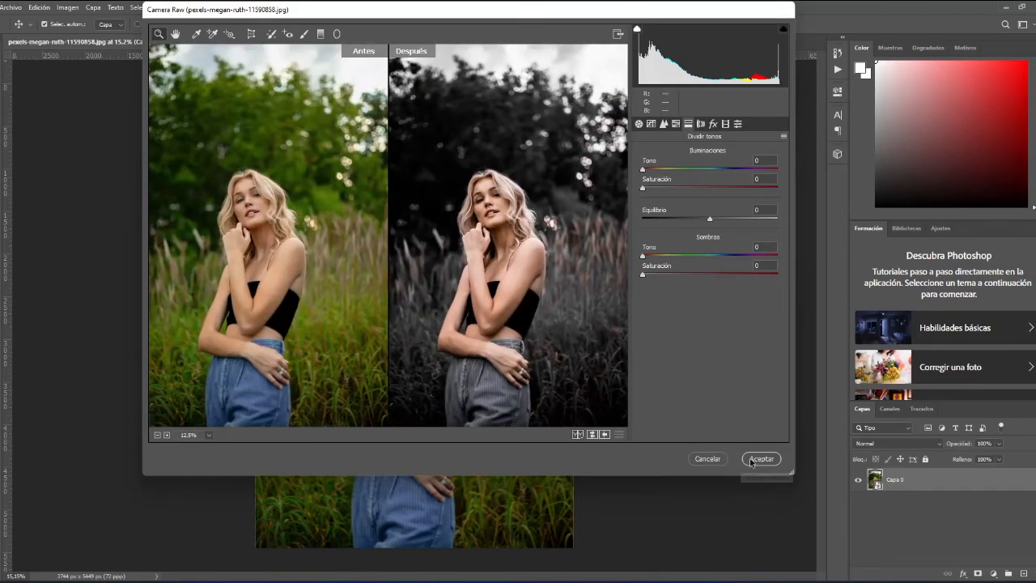
click(752, 459)
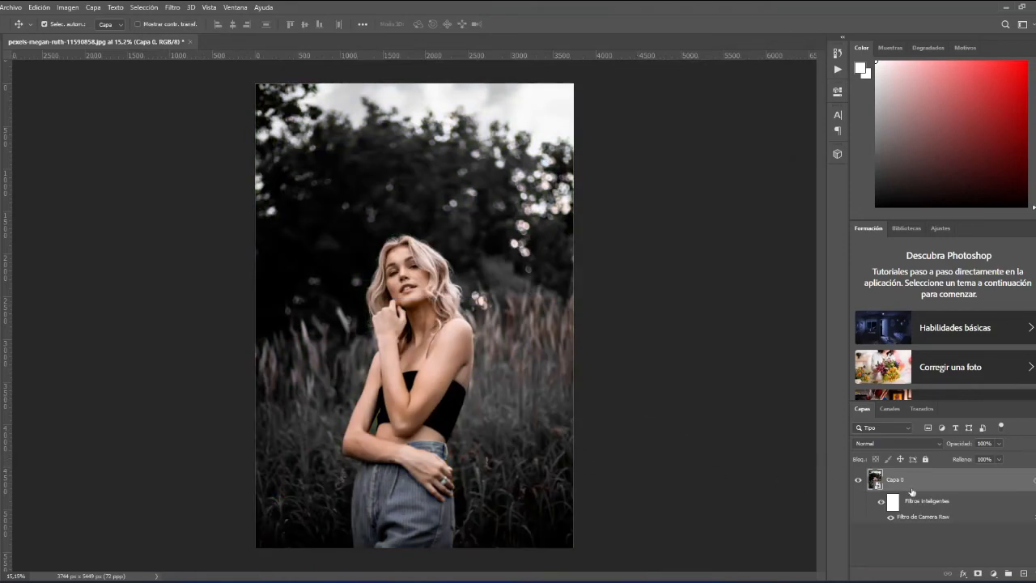
Reopen the Camera Raw smart filter on Capa 0 and save its settings as an XMP file named black
double_click(923, 516)
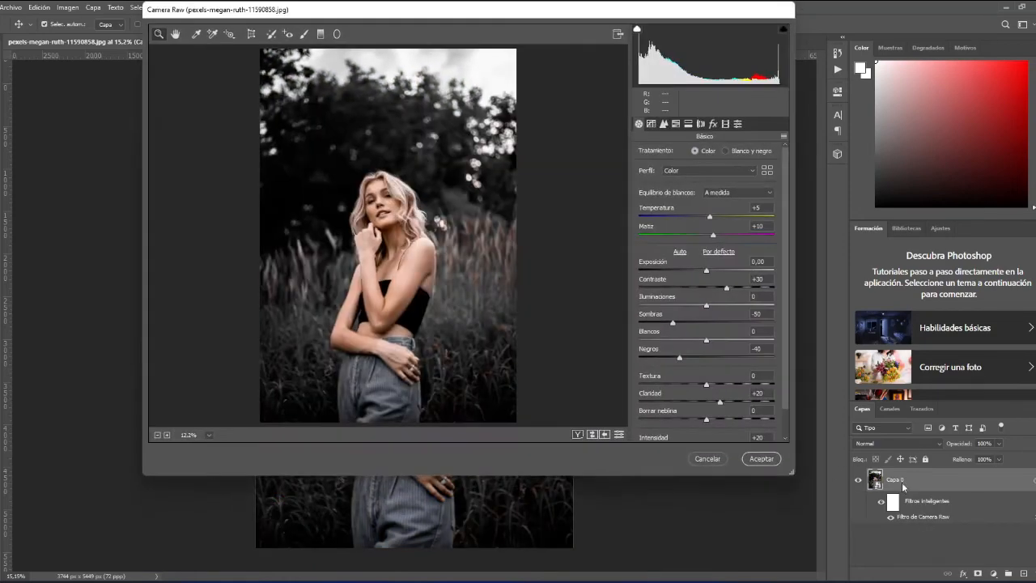
click(783, 138)
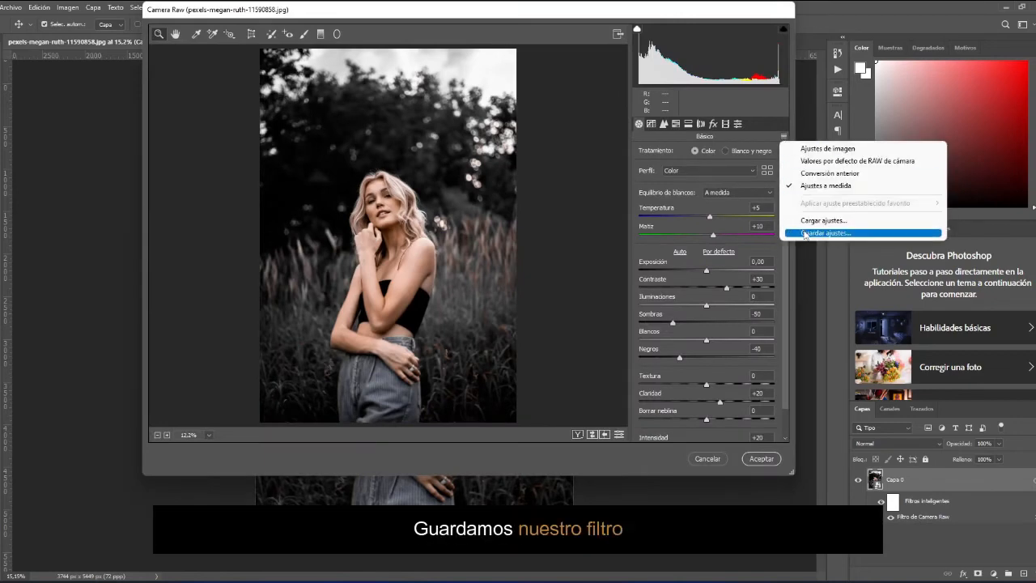
click(797, 232)
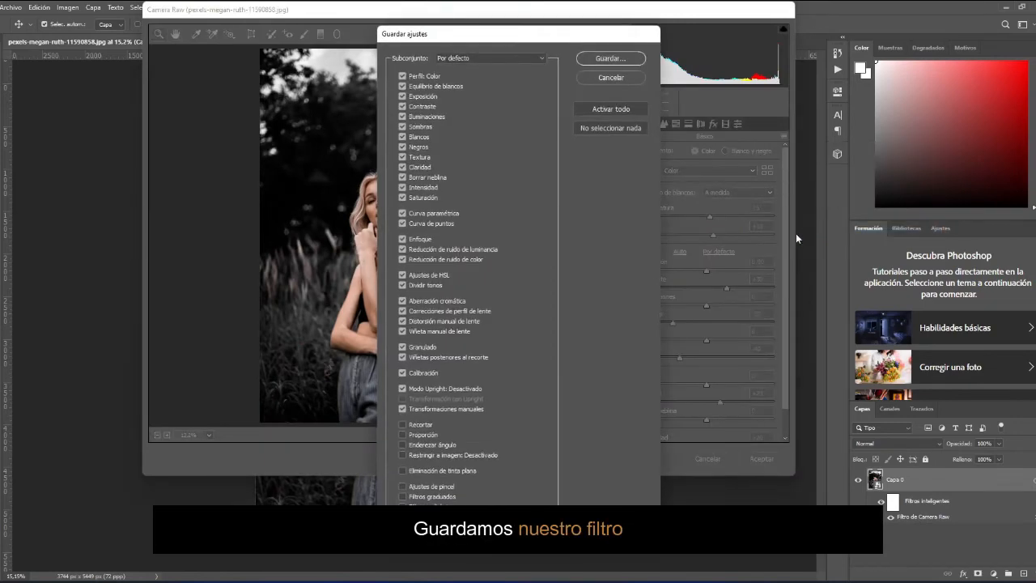
click(611, 61)
text(blac)
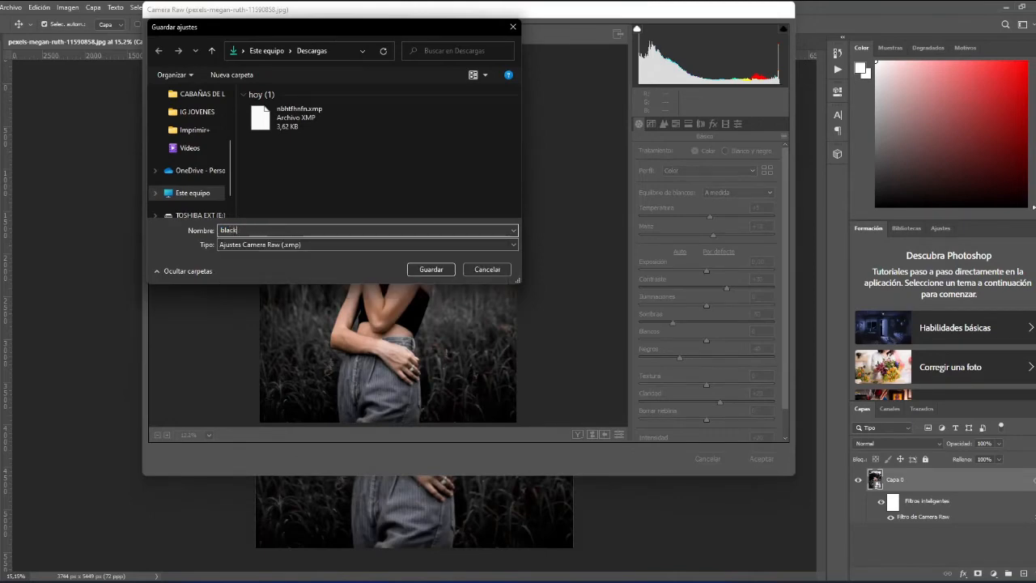
text(k)
key(Return)
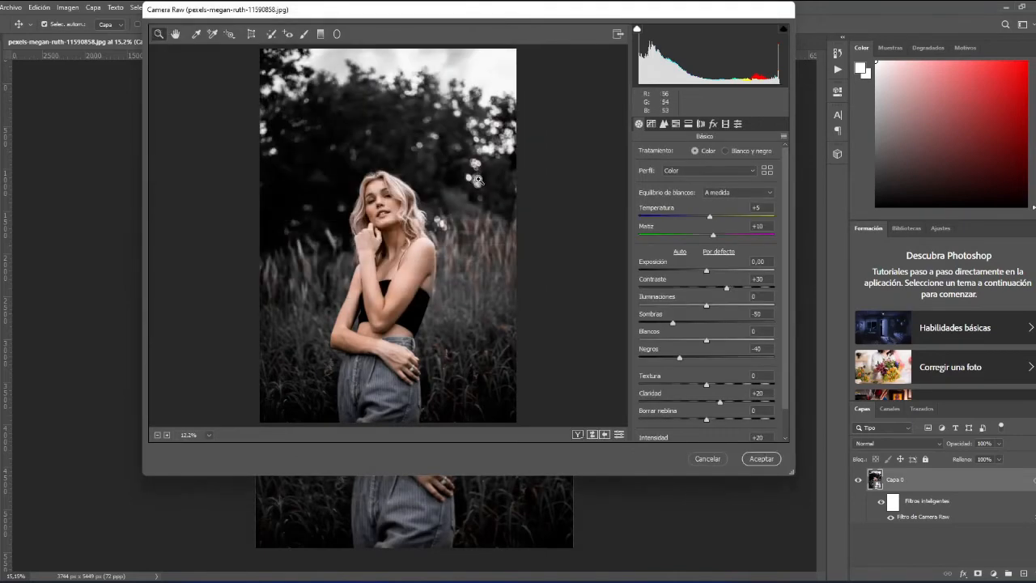
Convert the skateboarder photo's background layer to a smart object and open the Camera Raw filter on it
click(759, 458)
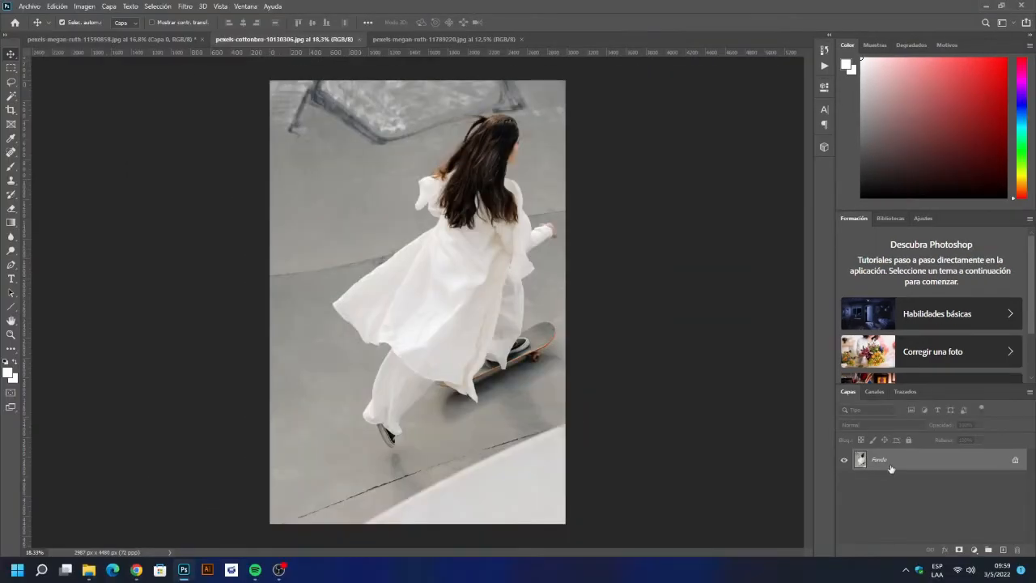
right_click(890, 461)
click(914, 400)
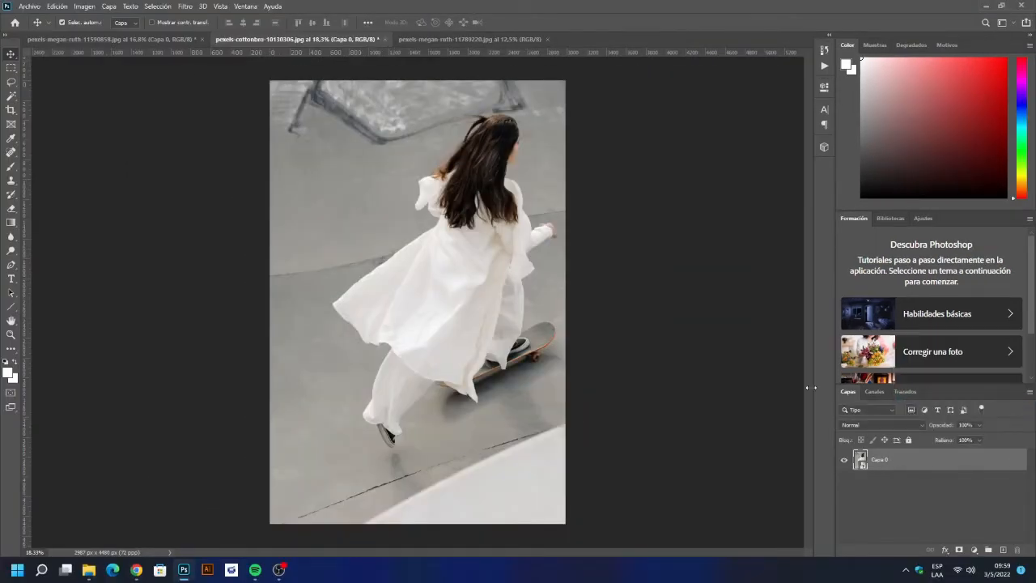
click(185, 7)
click(212, 71)
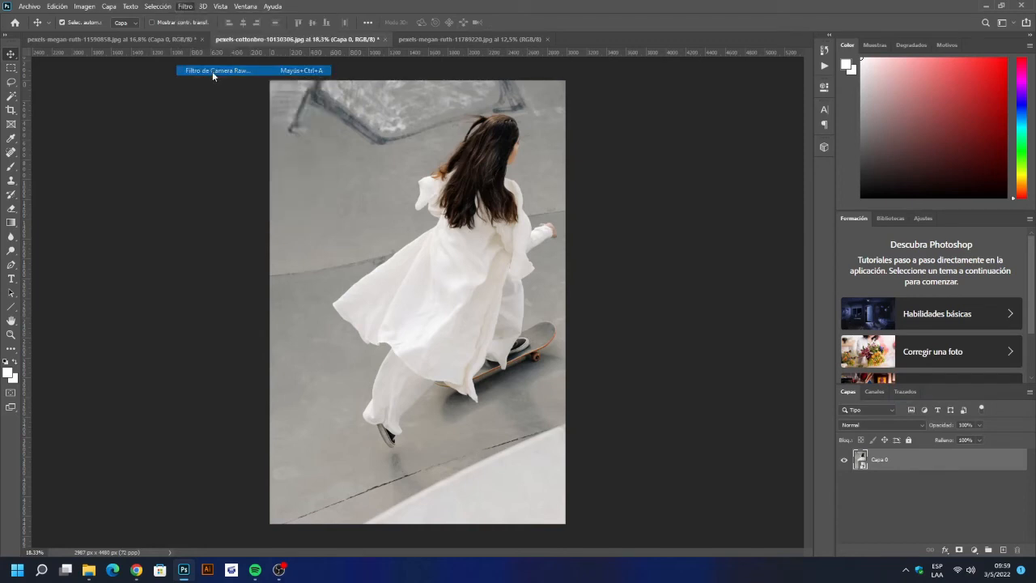
Load the black.xmp settings for the skateboarder photo, compare before and after side by side, and apply the filter
click(774, 129)
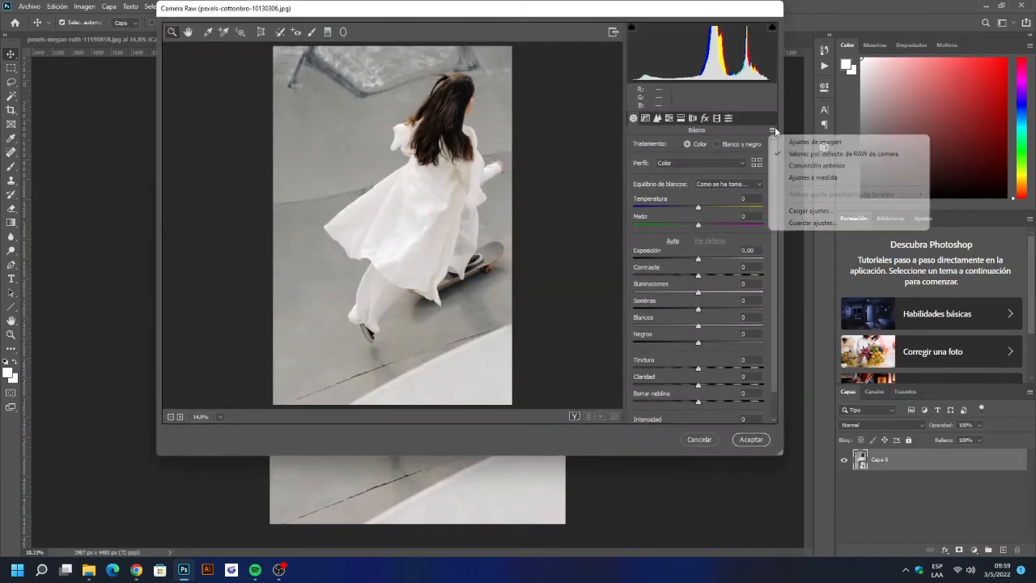
click(809, 209)
click(333, 106)
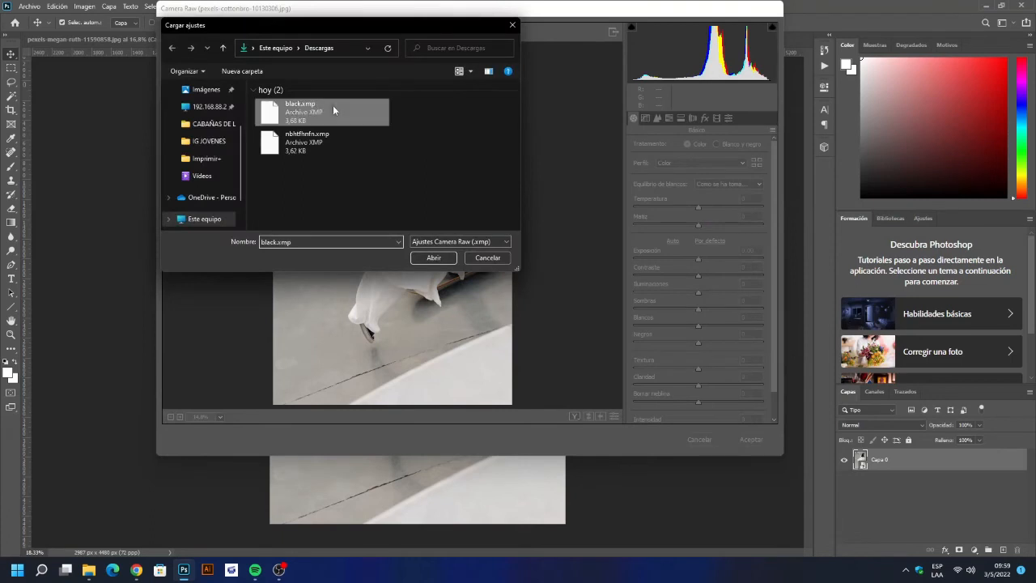
click(418, 256)
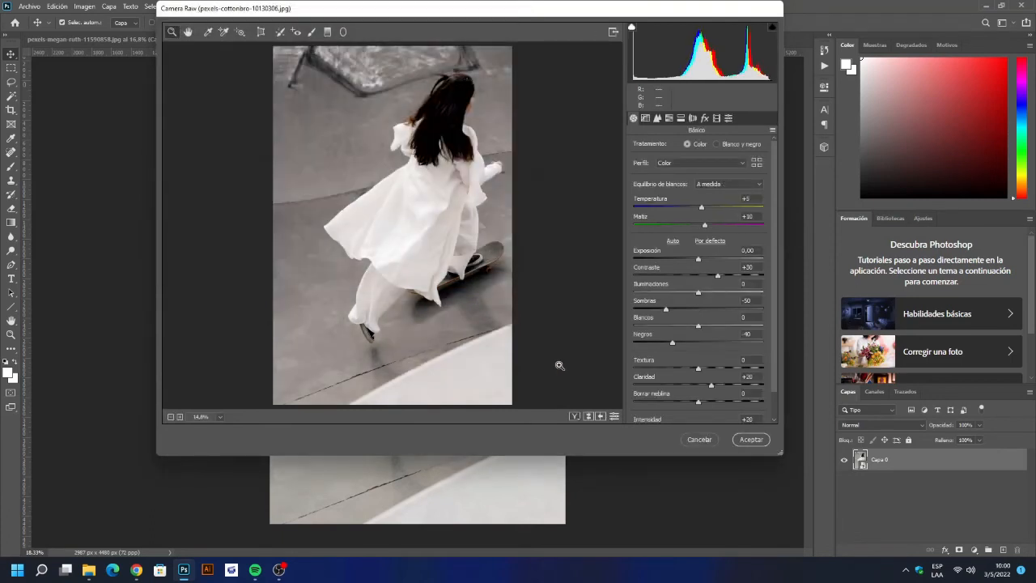
click(574, 416)
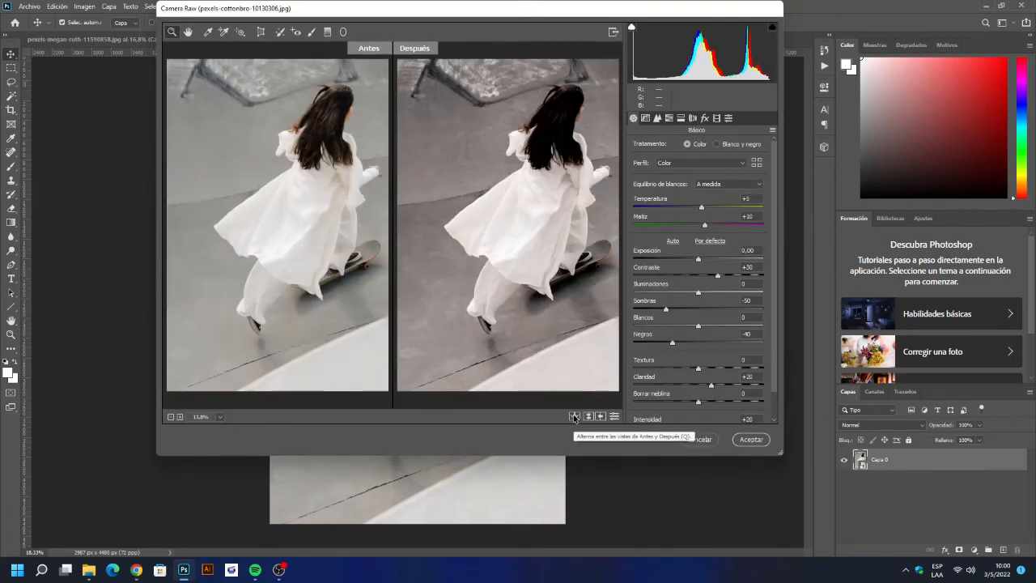
click(746, 441)
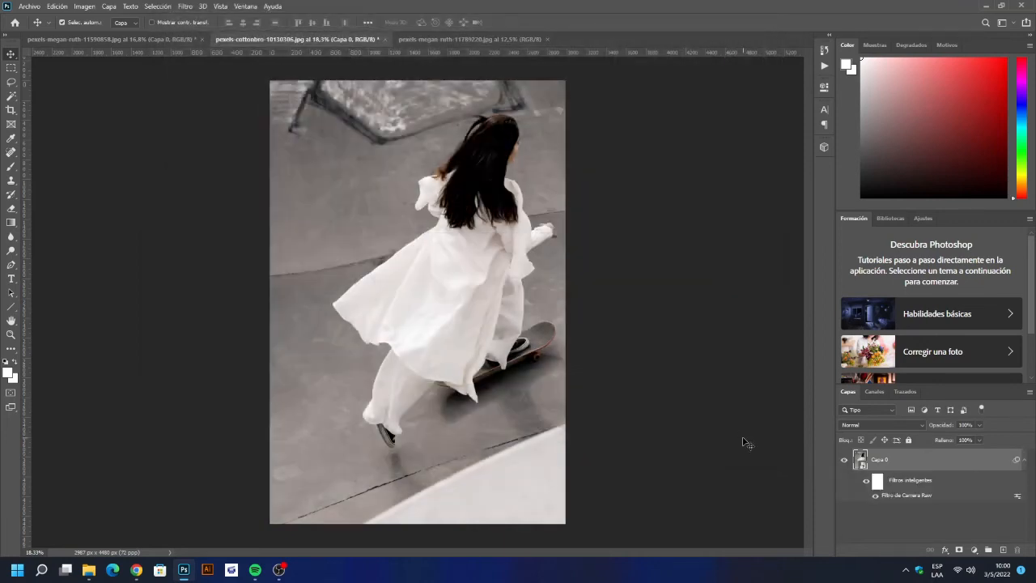
In the photo of the seated woman with sunglasses, convert the background to a smart object and open the Camera Raw filter
click(466, 39)
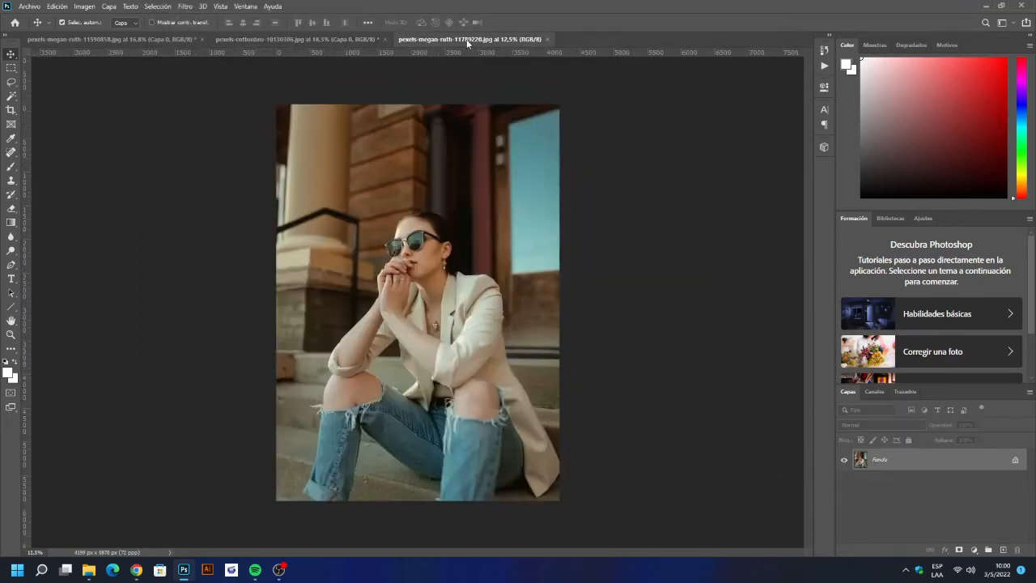
right_click(876, 462)
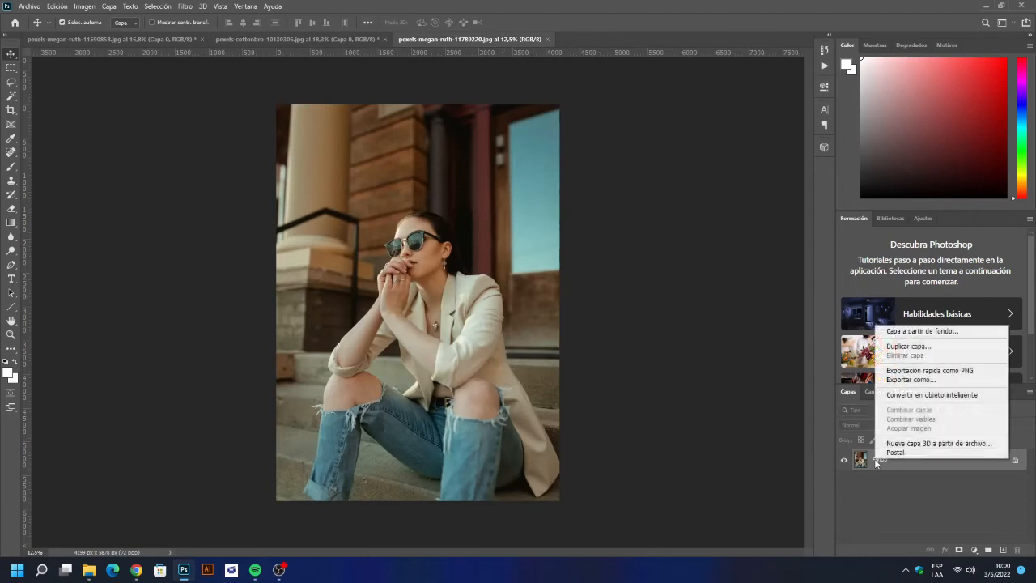
click(890, 397)
click(185, 7)
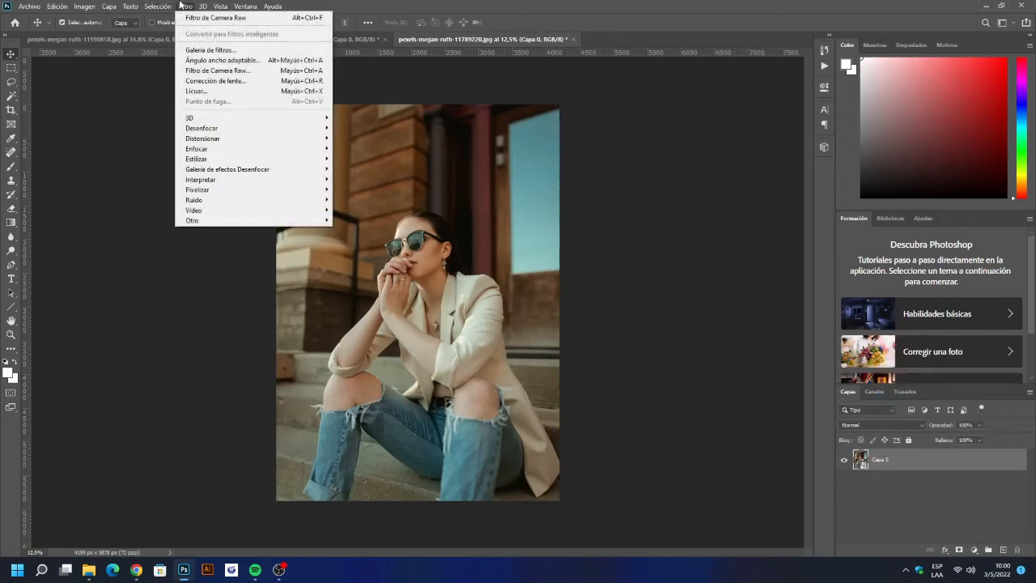
click(215, 69)
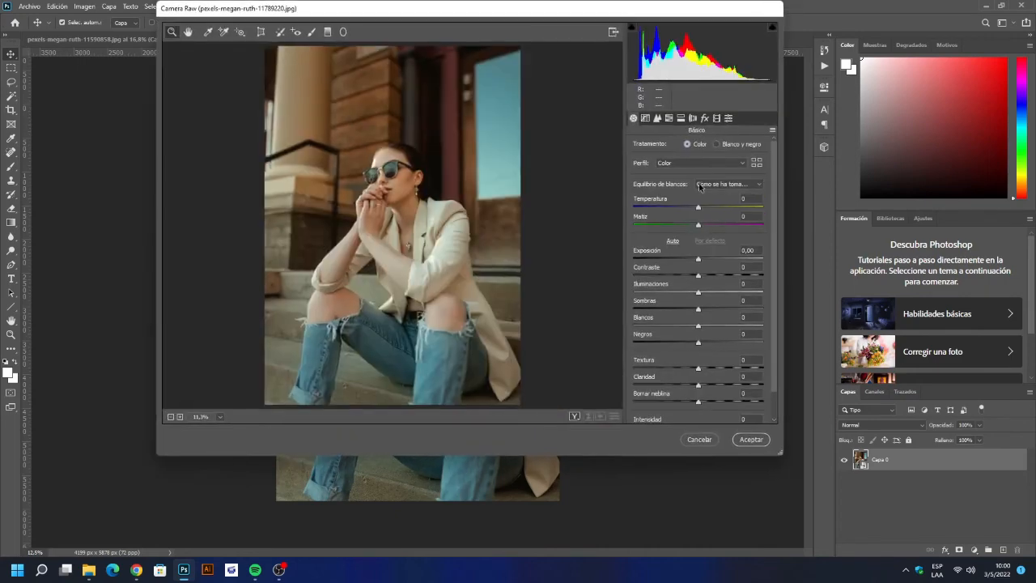
Load the black.xmp settings into Camera Raw for the seated woman's photo and apply them
click(772, 131)
click(789, 210)
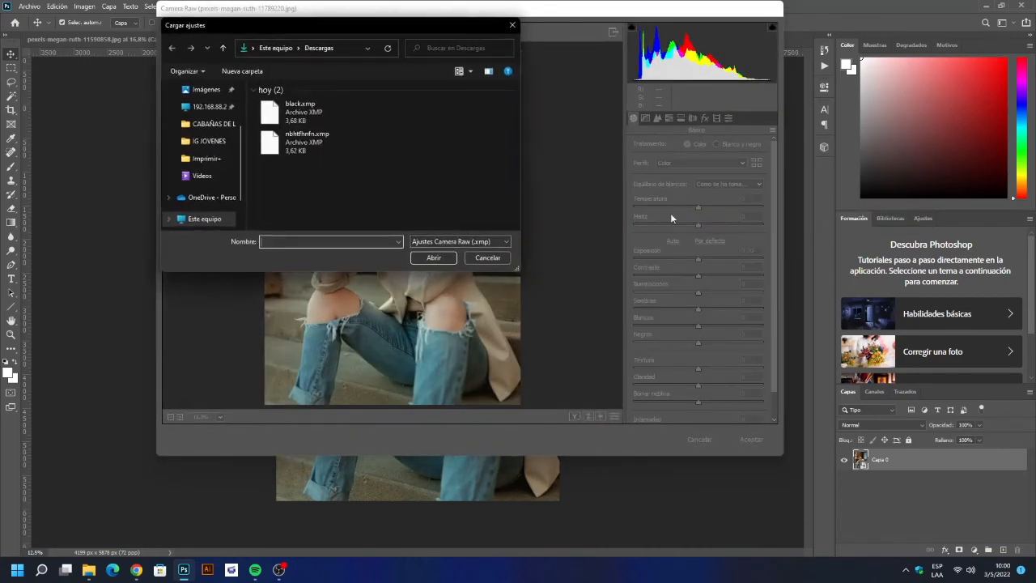
click(340, 117)
click(427, 257)
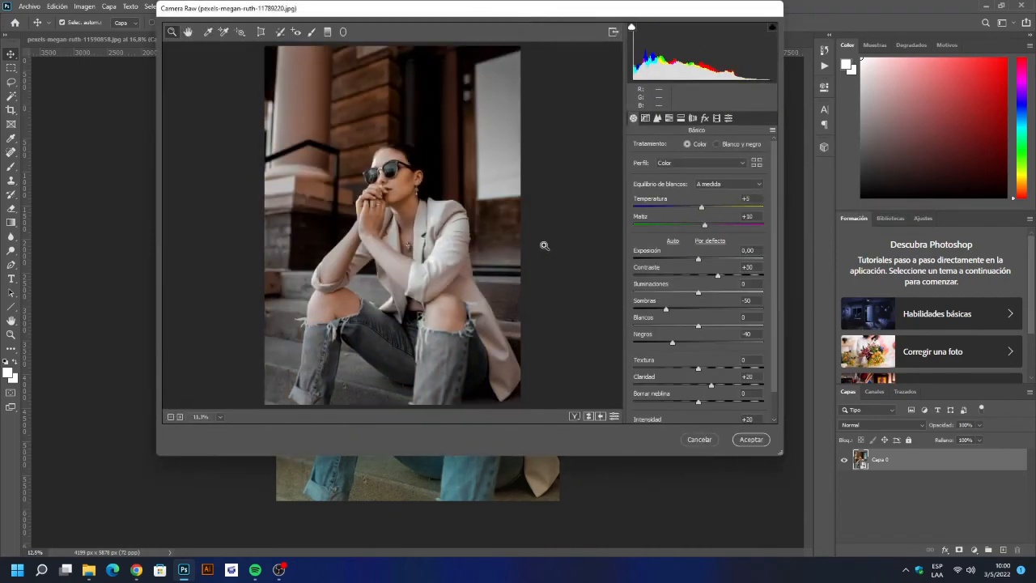
click(752, 438)
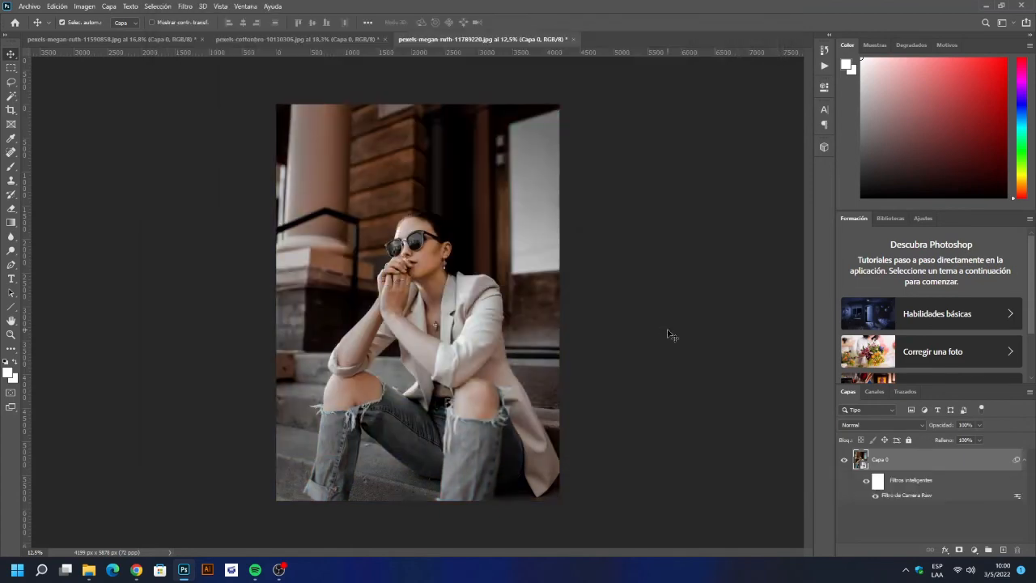
Review the dark look across the three edited photos, placing the seated woman's document before the skateboarder's
scroll(622, 387, up, 5)
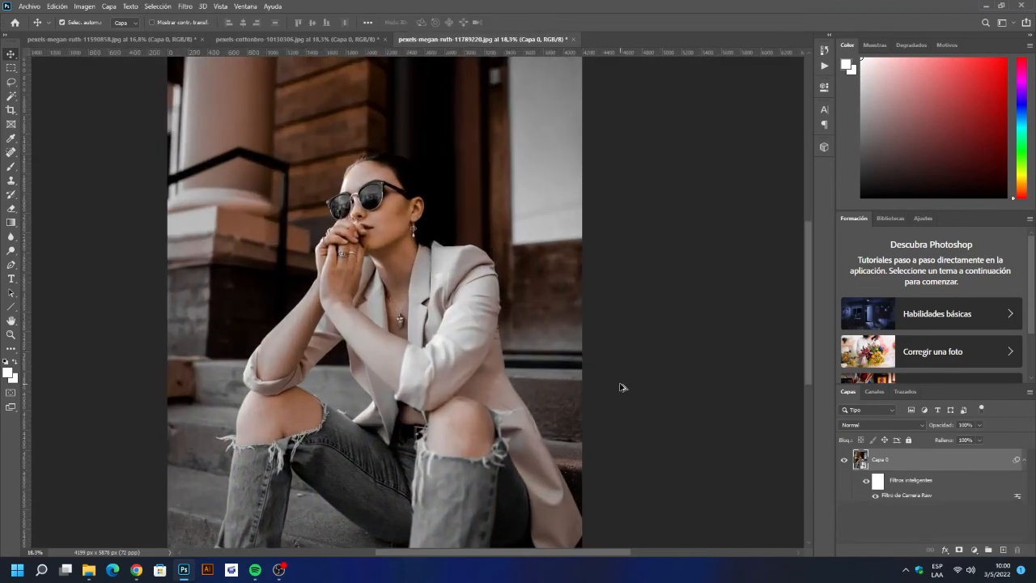
scroll(621, 387, down, 1)
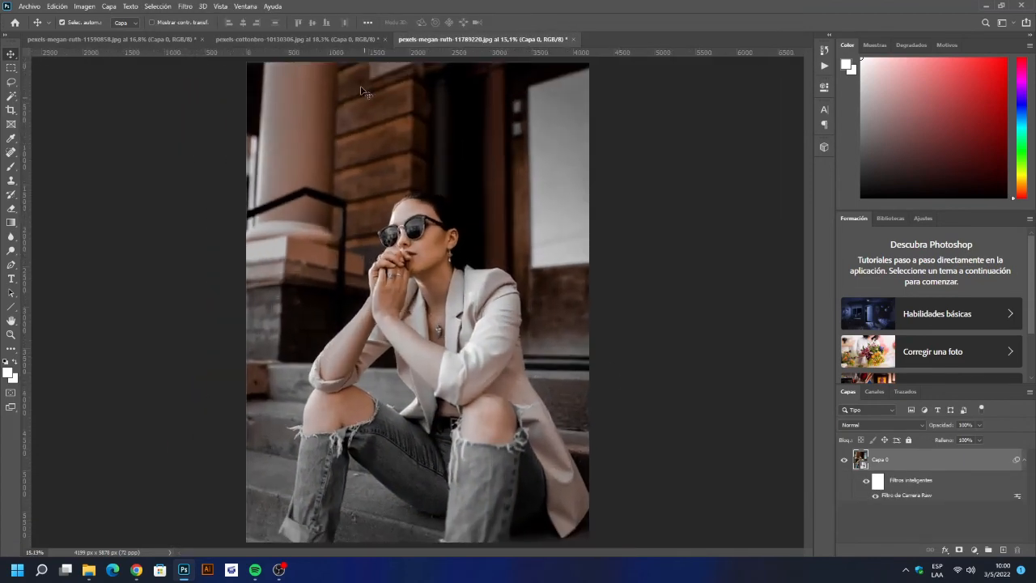
click(346, 42)
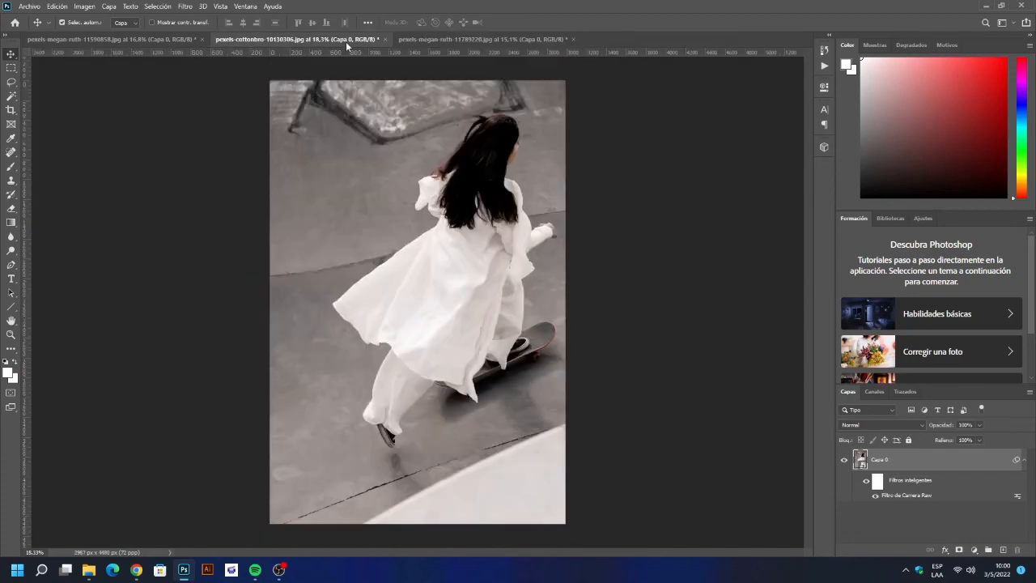
click(174, 38)
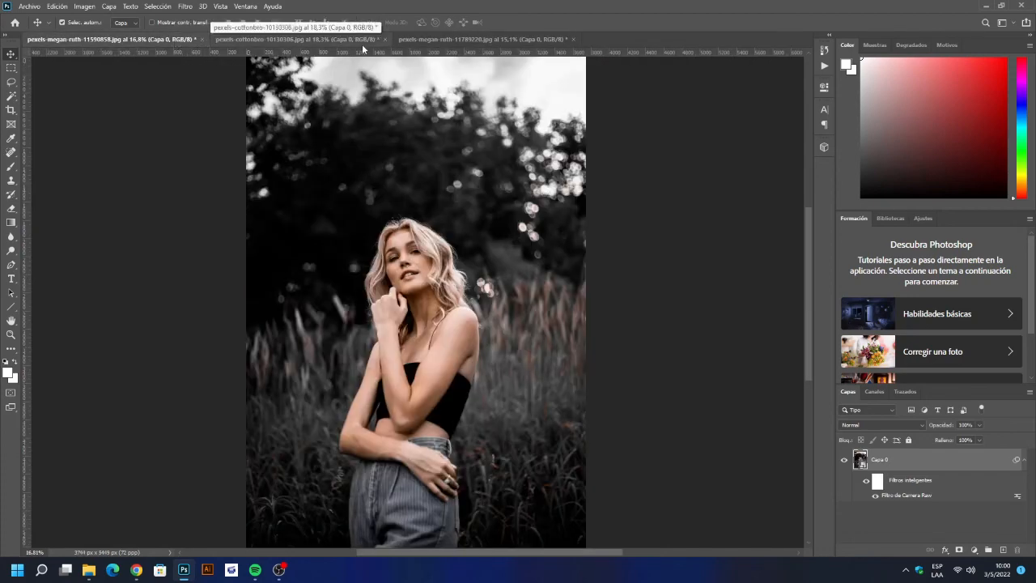
click(420, 38)
drag(421, 40, 253, 38)
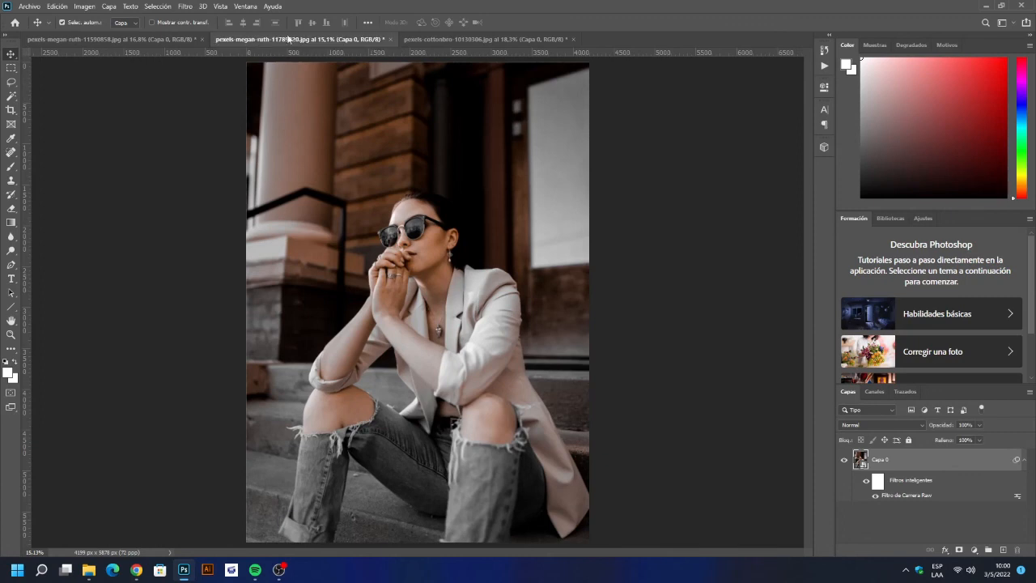
click(431, 41)
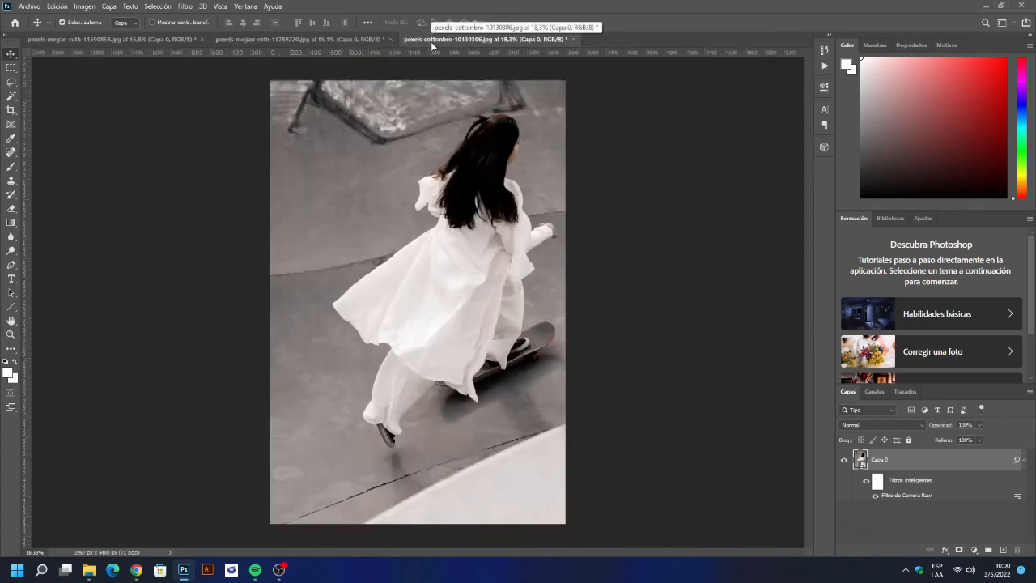